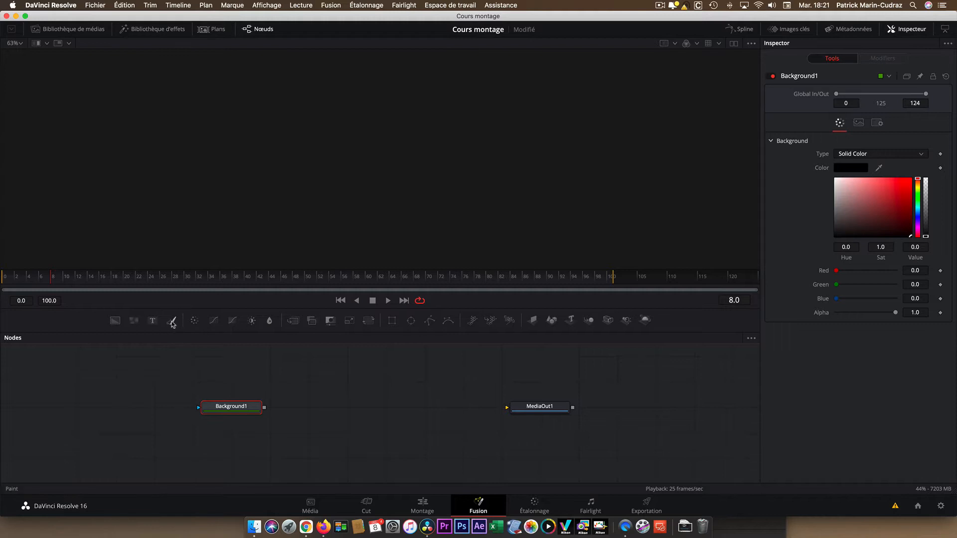
Add a Paint node fed by Background1, choose its PolylineStroke tool, and show Paint1 in the viewer
mouse_move(171, 321)
left_mouse_down()
mouse_move(330, 394)
mouse_move(327, 408)
left_mouse_up()
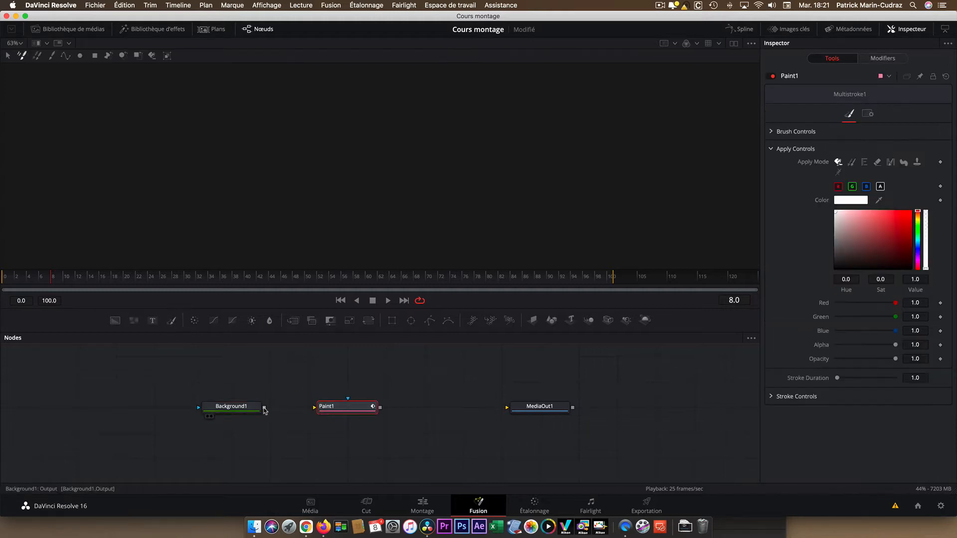
left_click_drag(264, 408, 315, 408)
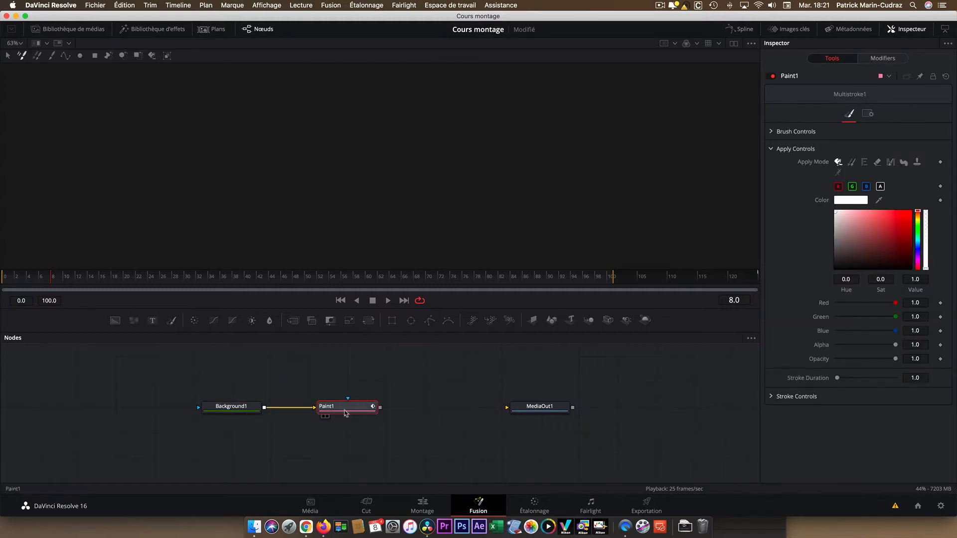
left_click(65, 55)
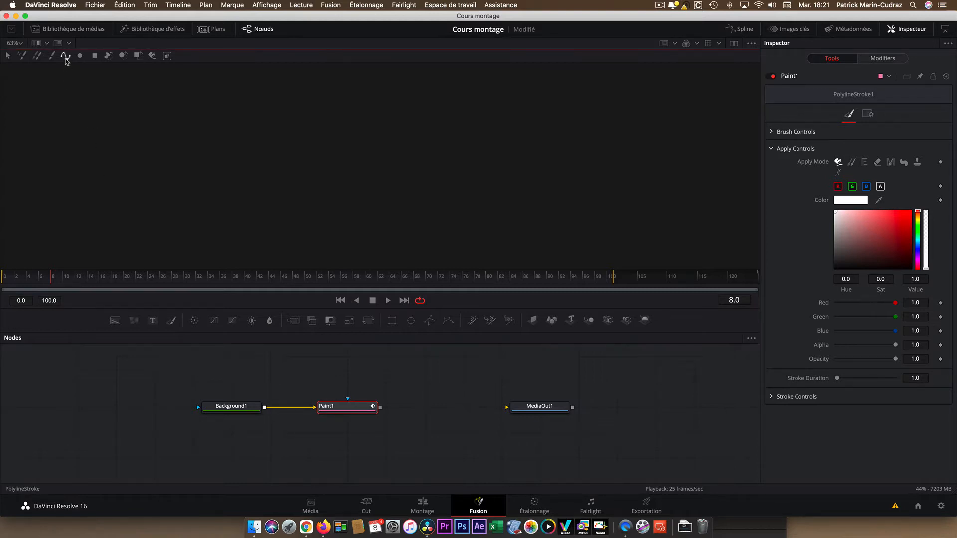
left_click(347, 411)
left_click_drag(367, 184, 366, 182)
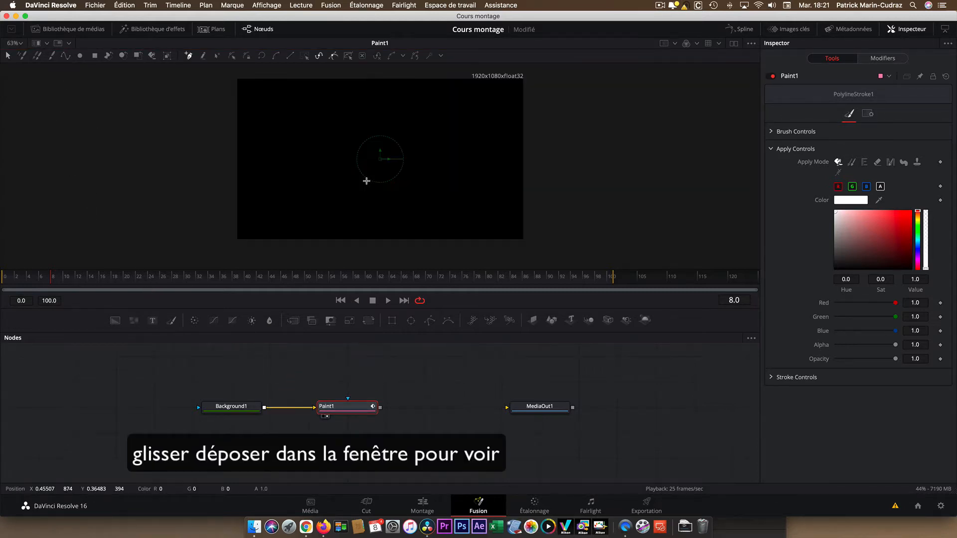
Create an ellipse for the polyline stroke with a width of 0.75 and a matching height so it forms a circle
right_click(379, 159)
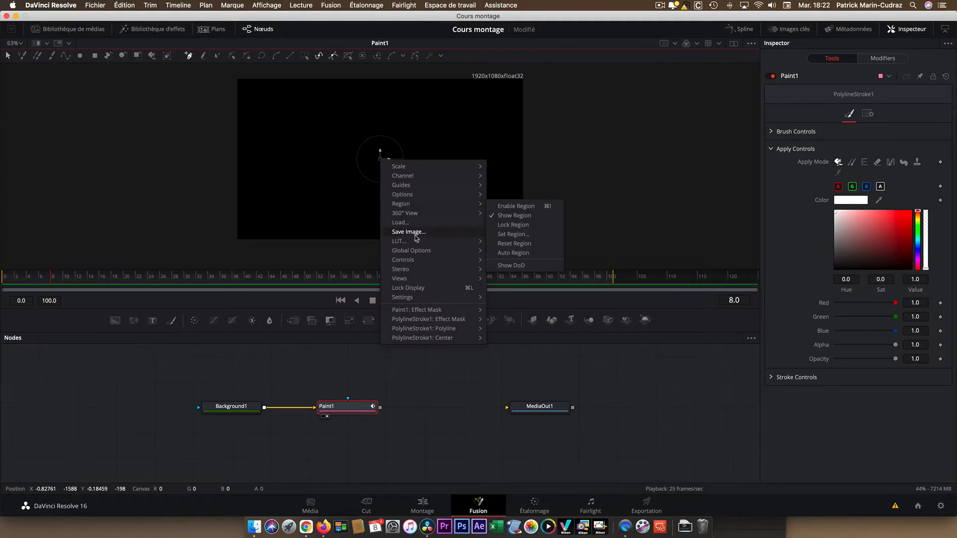
mouse_move(443, 331)
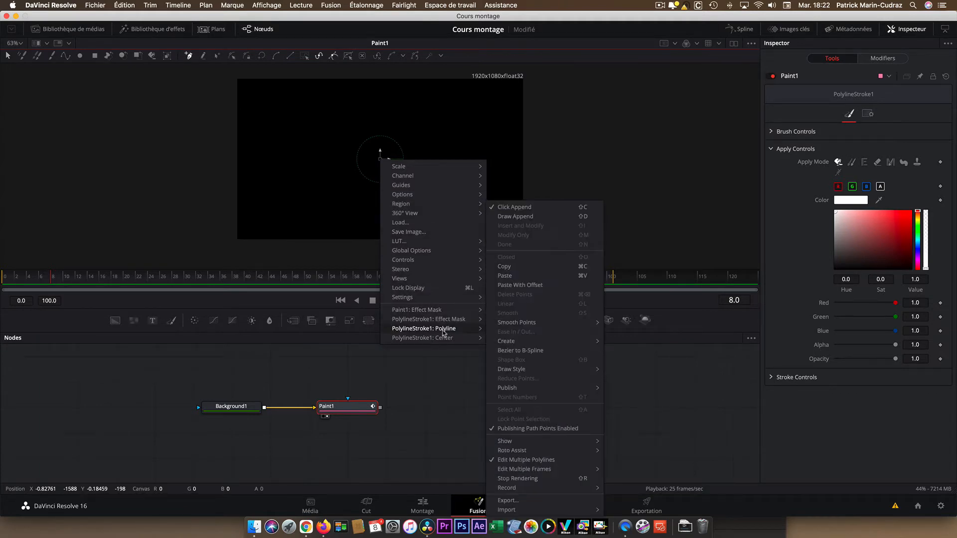
mouse_move(529, 342)
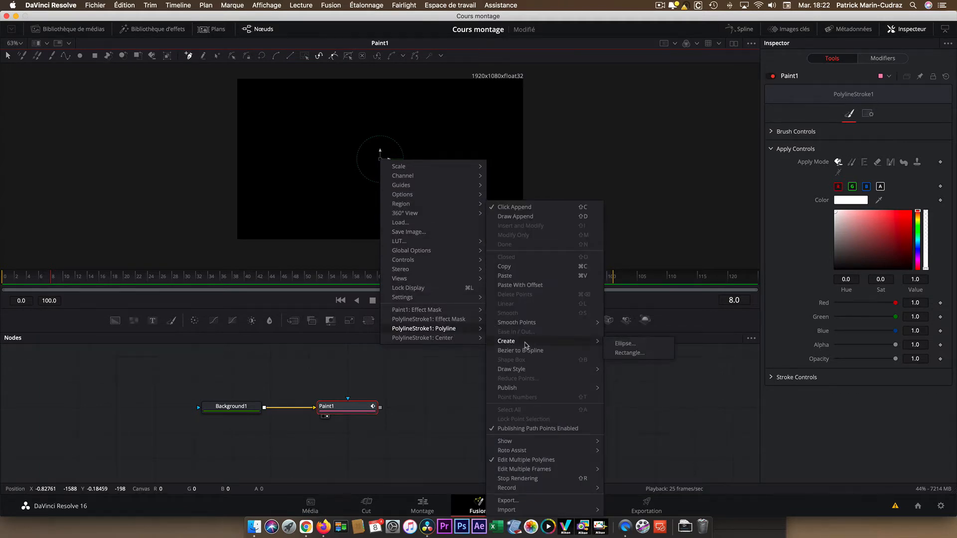
left_click(624, 345)
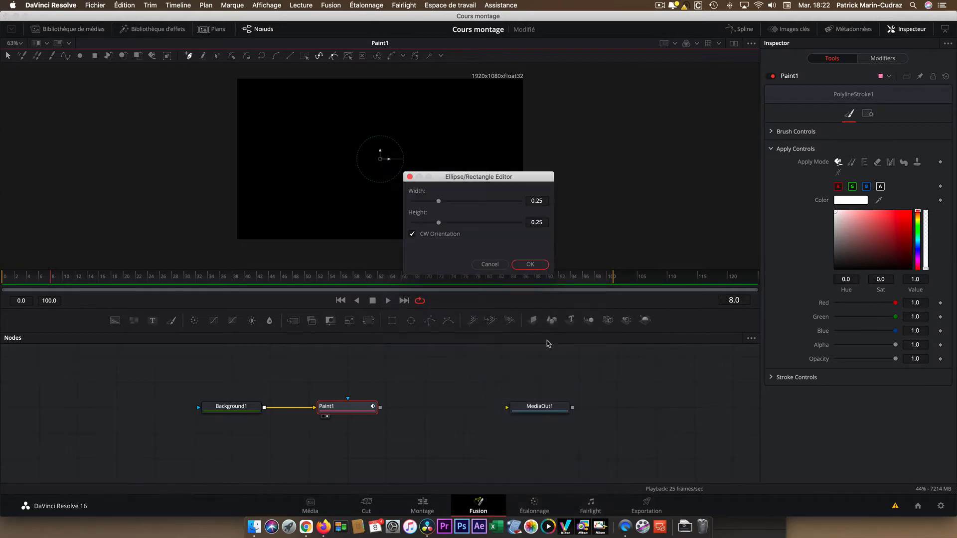
left_click(538, 201)
left_click(539, 221)
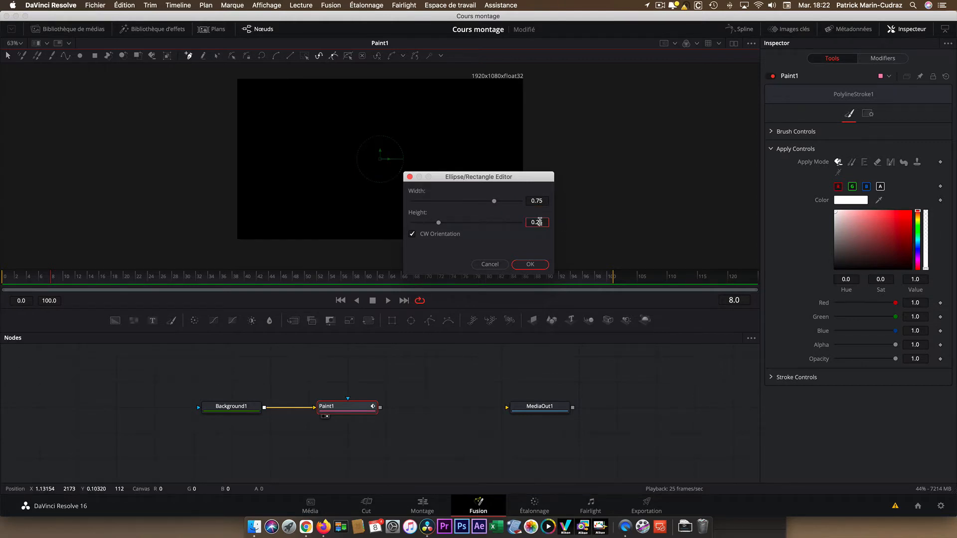
type("0.5")
left_click(531, 265)
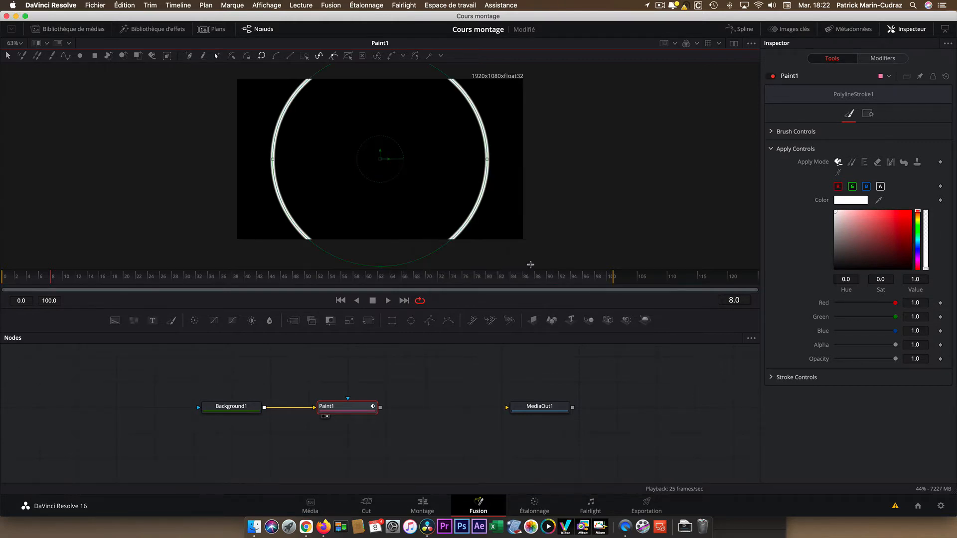
Give the circle stroke a solid round brush of size about 0.0071 and set the stroke's own size to about 0.71
left_click(772, 132)
left_click(851, 145)
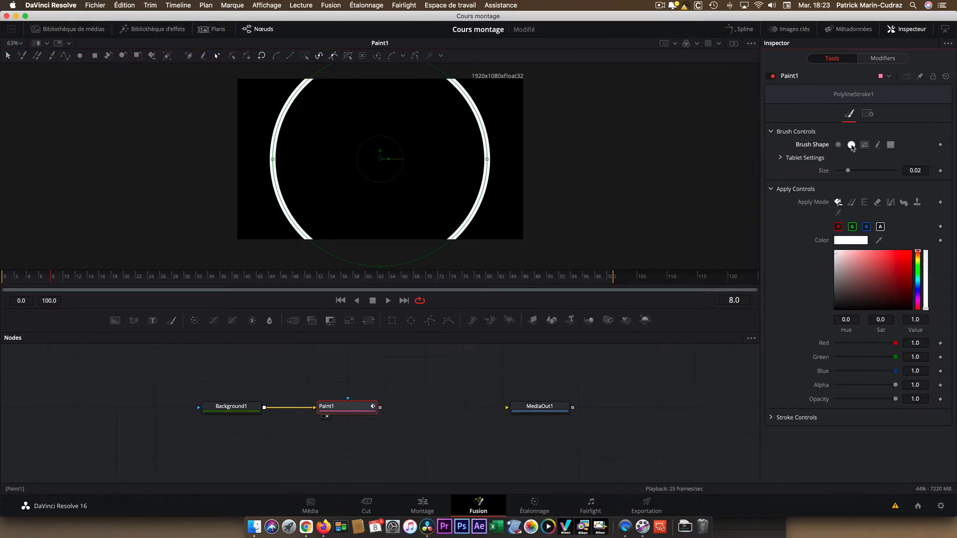
left_click_drag(847, 172, 840, 174)
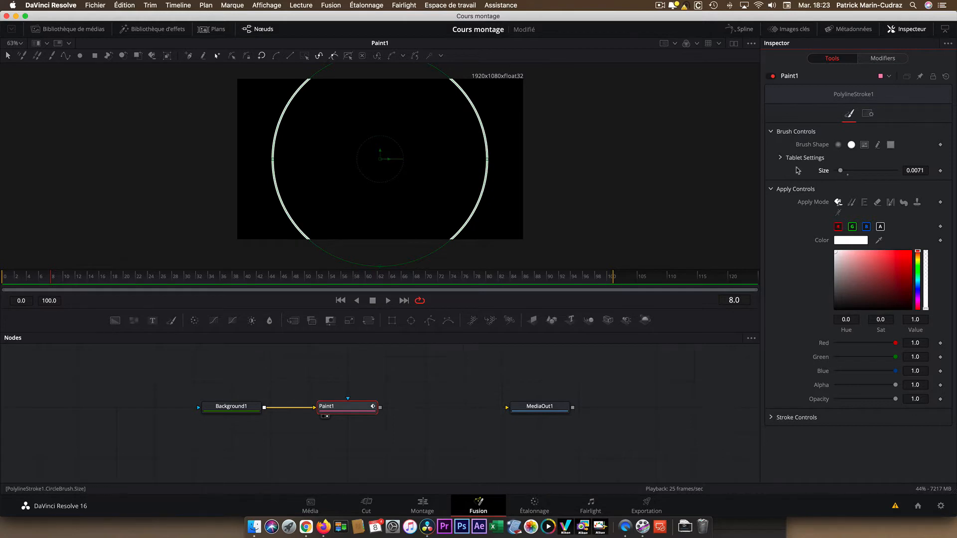
left_click(771, 419)
scroll(799, 373, "down", 3)
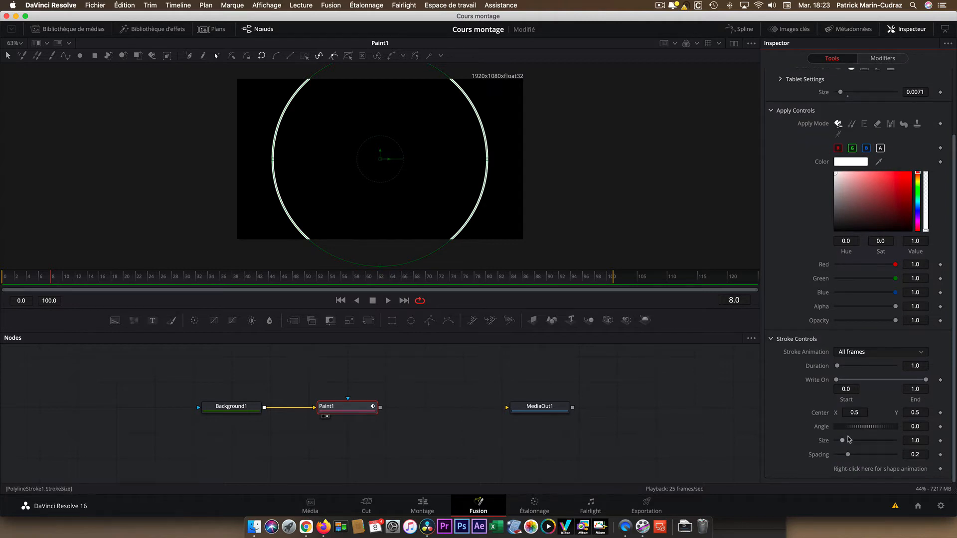
left_click_drag(844, 442, 842, 444)
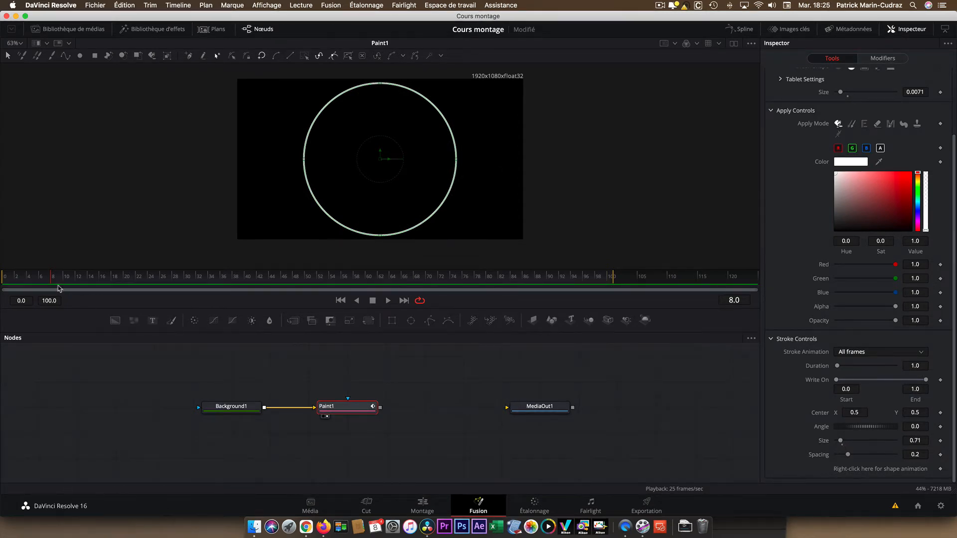
Keyframe the stroke's Write On with End at 0.5 on frames 30 and 50
left_click_drag(52, 282, 185, 282)
left_click(923, 389)
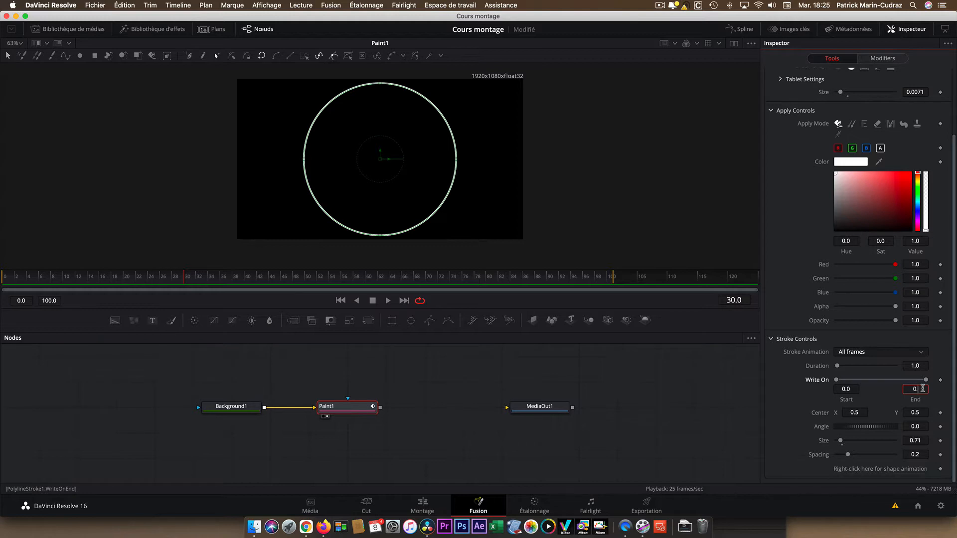
type("0.5")
key("Return")
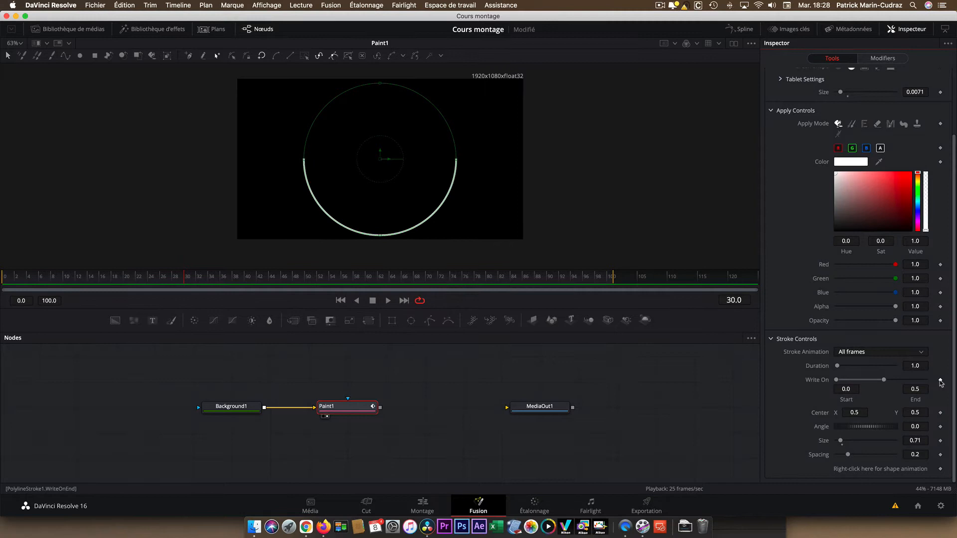
left_click(940, 381)
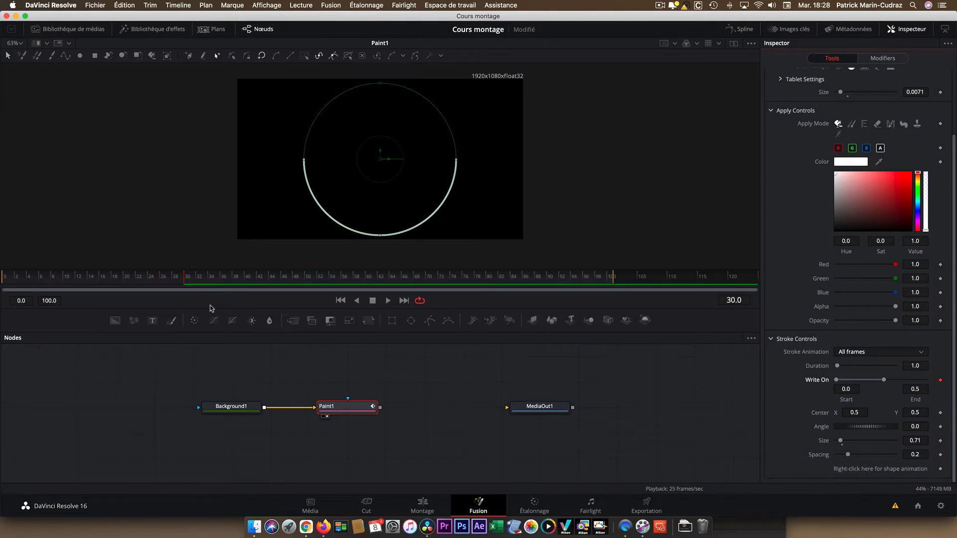
left_click_drag(185, 283, 308, 281)
left_click(939, 380)
Set the Write On End value to 0.0 on frame 80 and on frame 0
left_click_drag(305, 280, 490, 276)
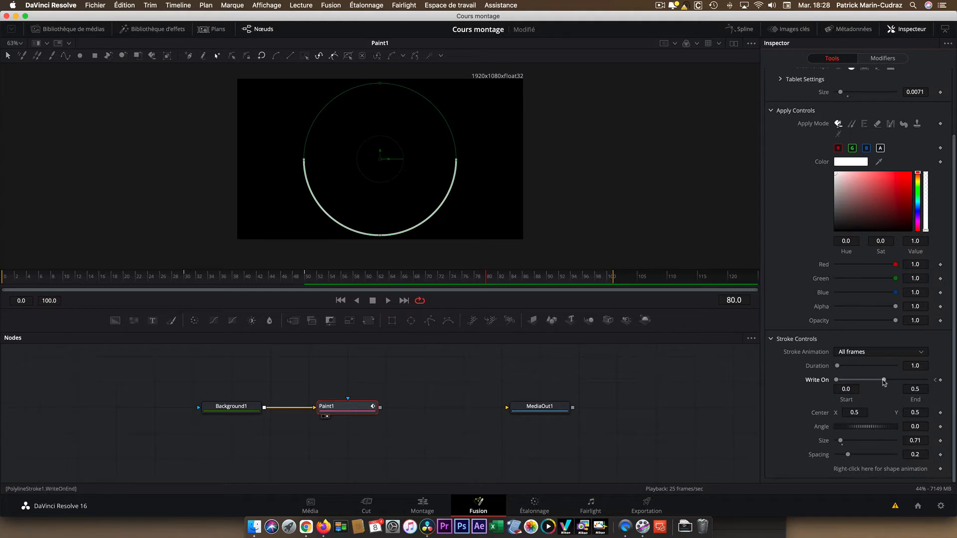
left_click_drag(884, 381, 838, 382)
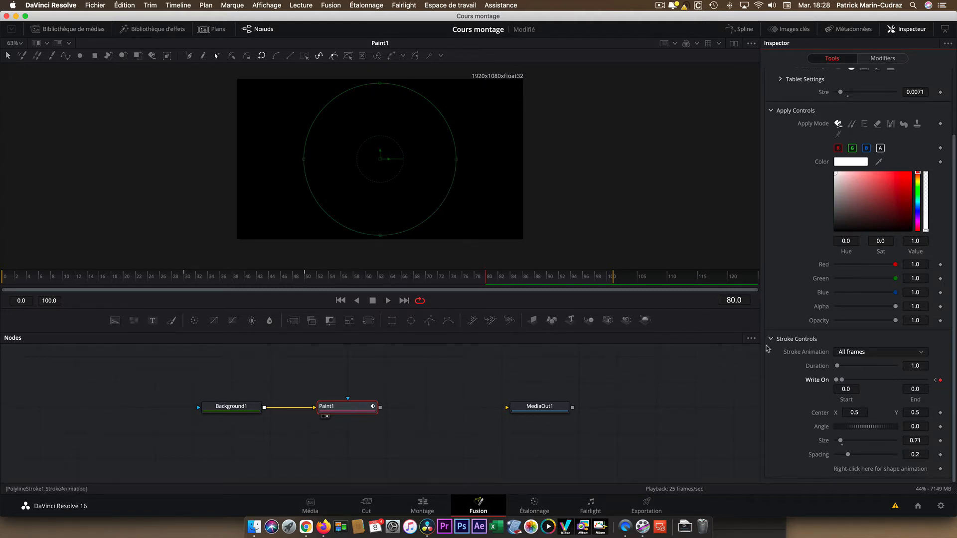
left_click(340, 300)
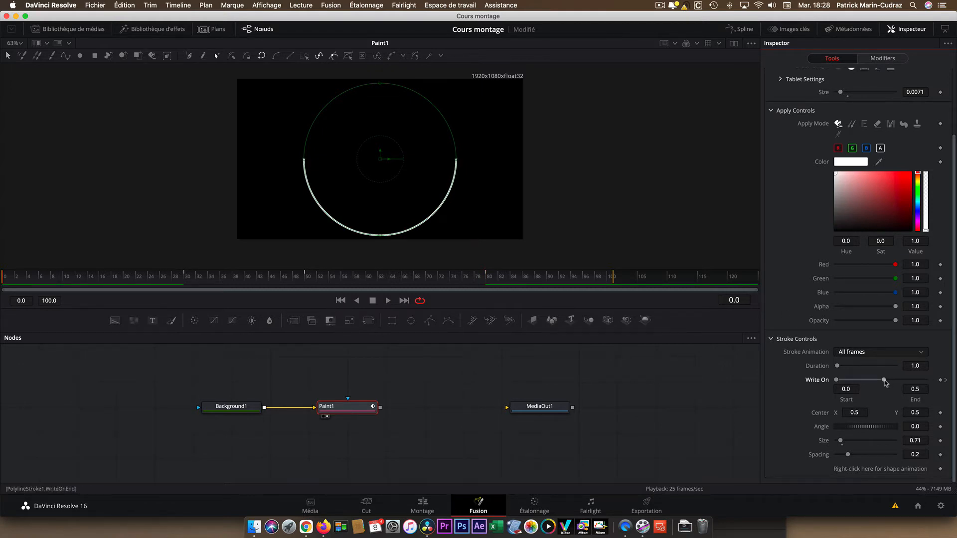
left_click_drag(884, 381, 835, 382)
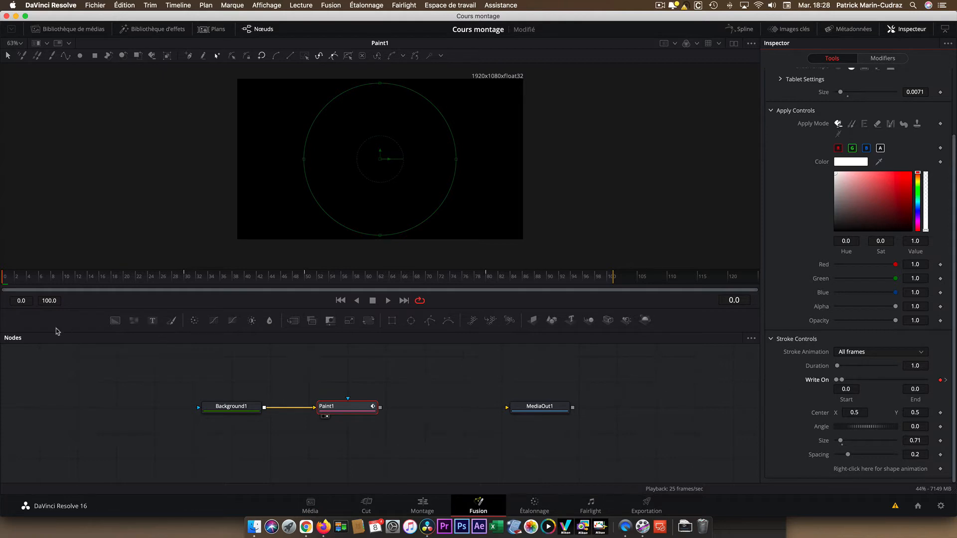
Move to frame 33, where the half circle is drawn, and set the stroke's angle to -90
left_click_drag(6, 277, 202, 274)
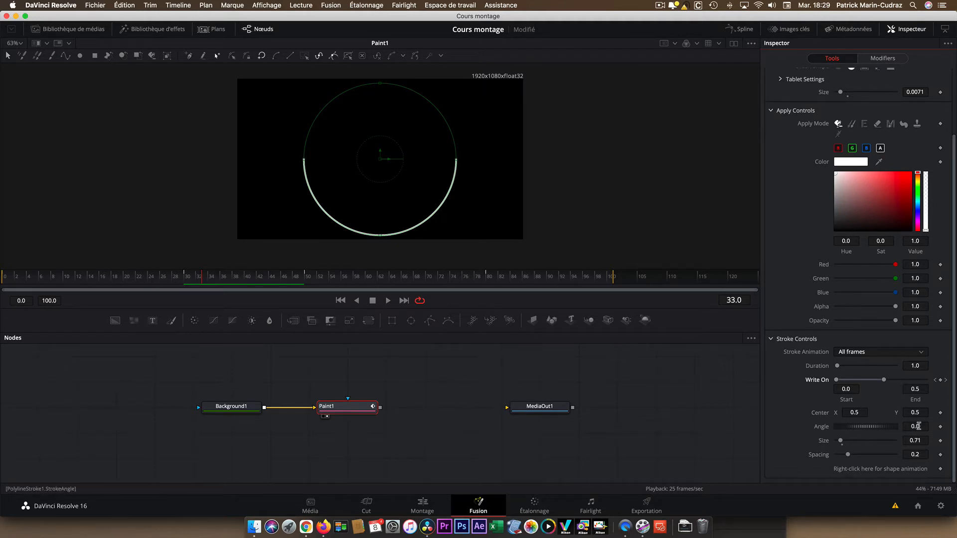
left_click_drag(921, 426, 923, 429)
left_click(920, 426)
type("-90")
key("Tab")
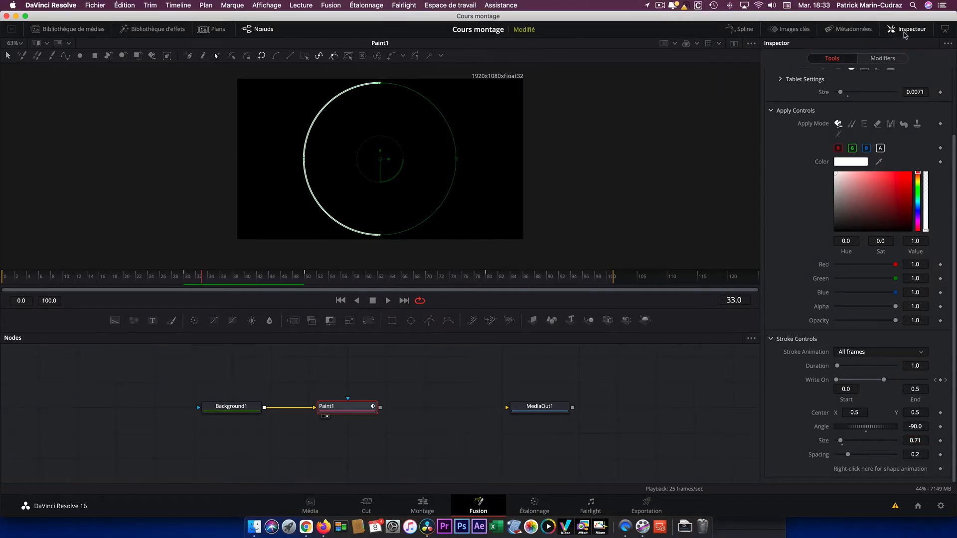
Display the stroke's End curve in the Spline editor and flatten all its keyframes to smooth the easing
left_click(904, 32)
left_click(741, 30)
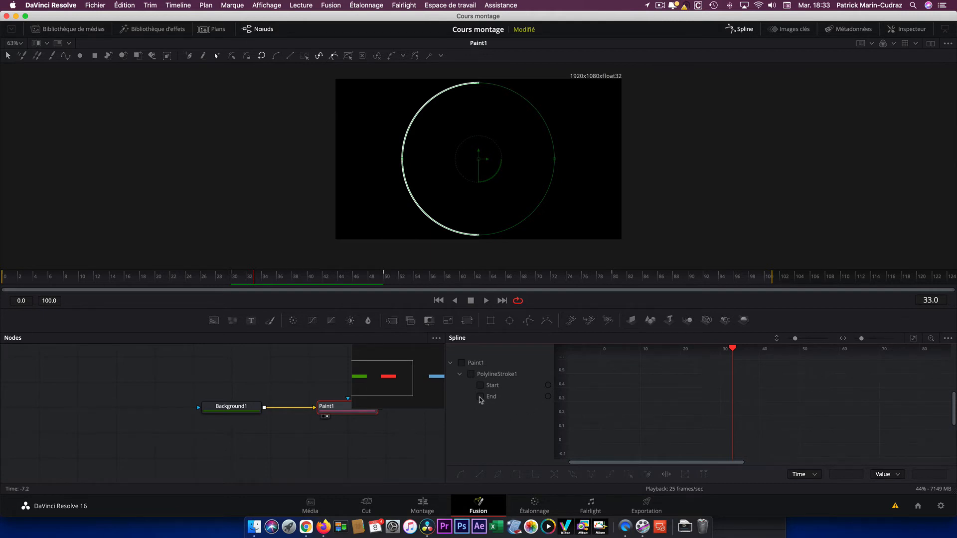
left_click(480, 397)
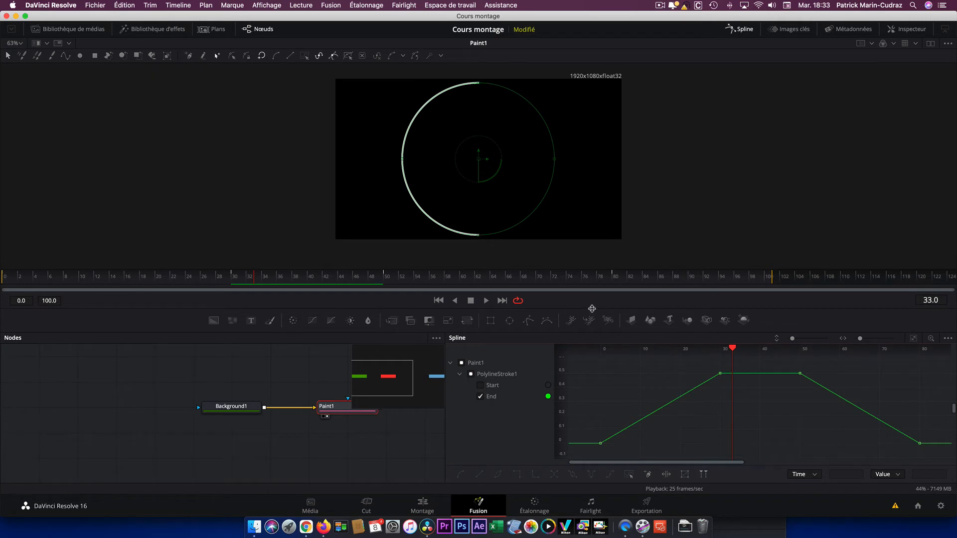
left_click_drag(592, 309, 582, 242)
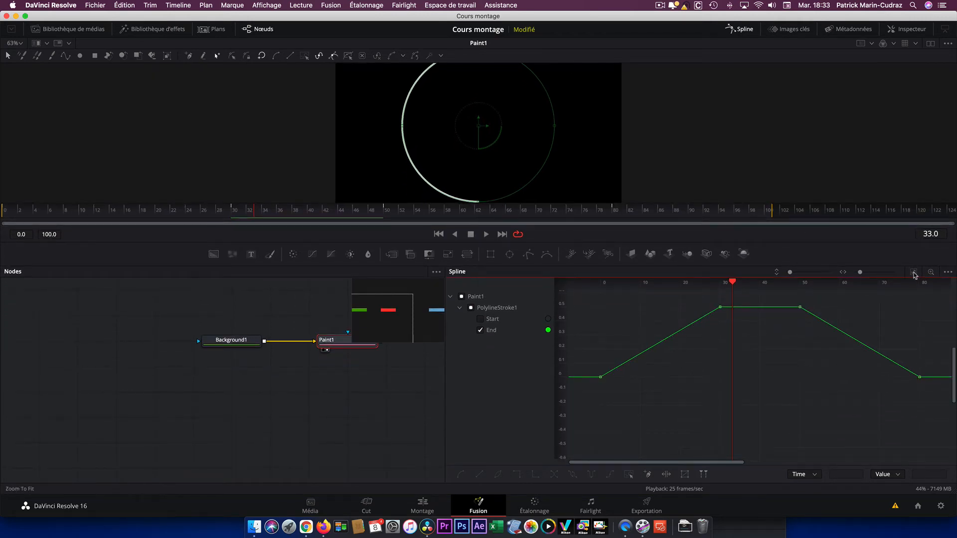
key("super+a")
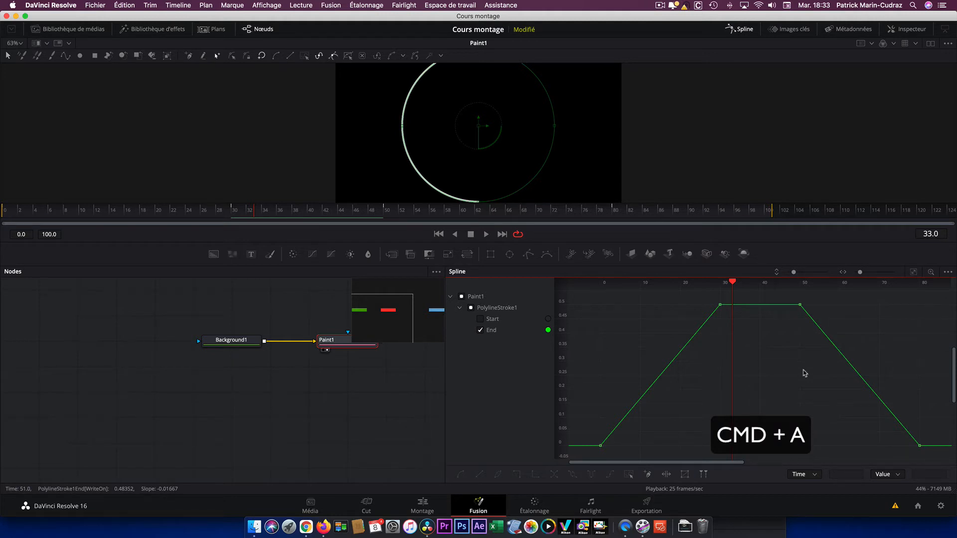
key("super+a")
key("f")
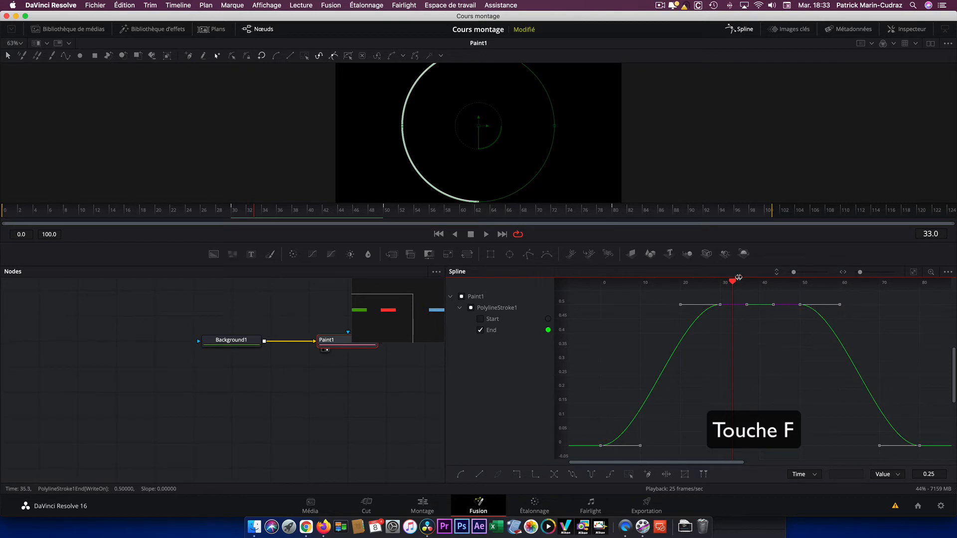
Stretch the frame 30 keyframe's handle back to frame 0 and the frame 50 keyframe's handle out to frame 80
left_click_drag(738, 277, 601, 293)
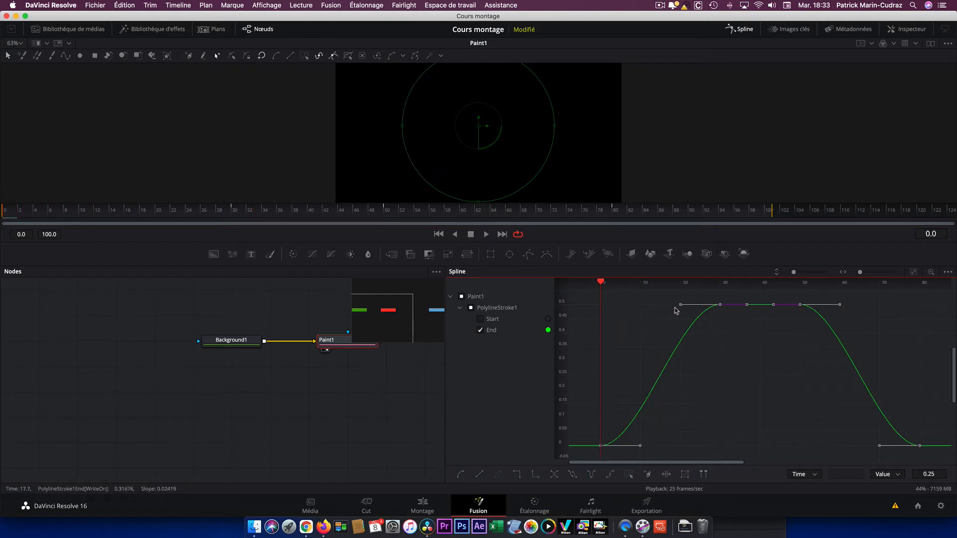
mouse_move(677, 308)
left_mouse_down()
mouse_move(598, 308)
mouse_move(623, 281)
mouse_move(830, 261)
mouse_move(919, 265)
left_mouse_up()
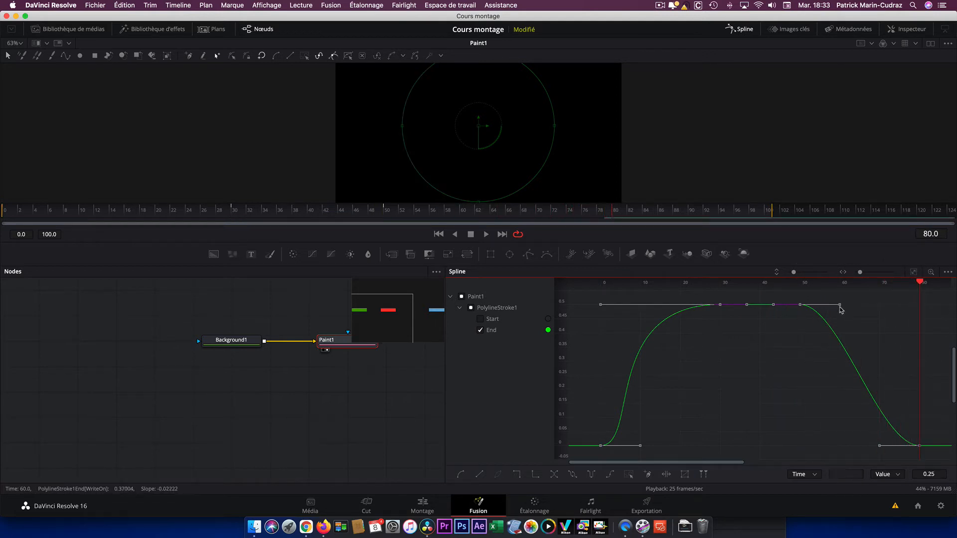
left_click_drag(837, 308, 914, 308)
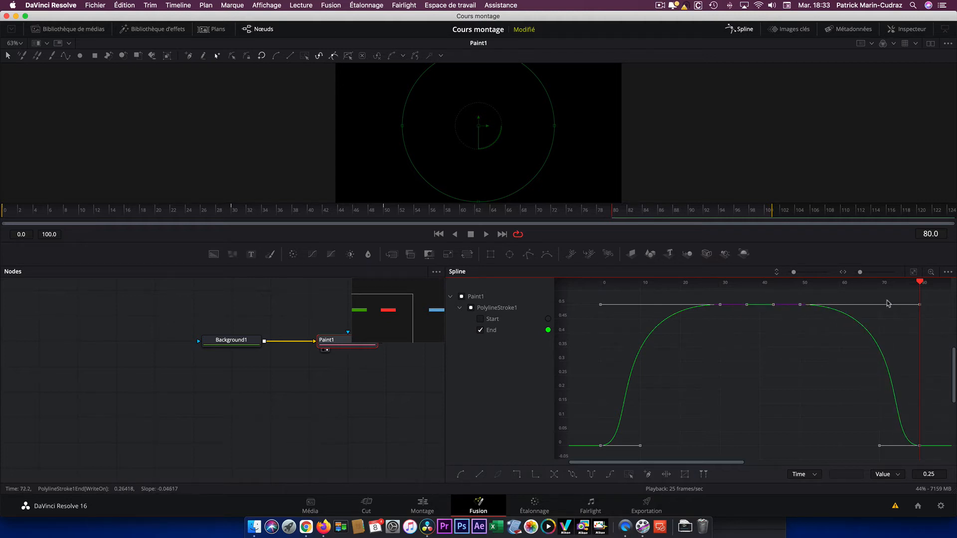
Close the Spline editor, enlarge the viewer area, and preview the stroke animation from the first frame
left_click(739, 31)
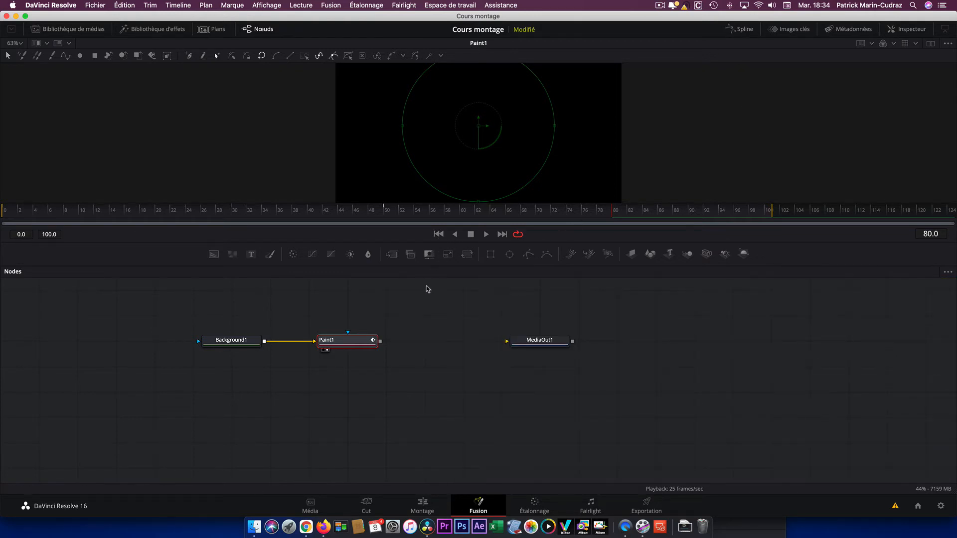
left_click_drag(427, 268, 425, 320)
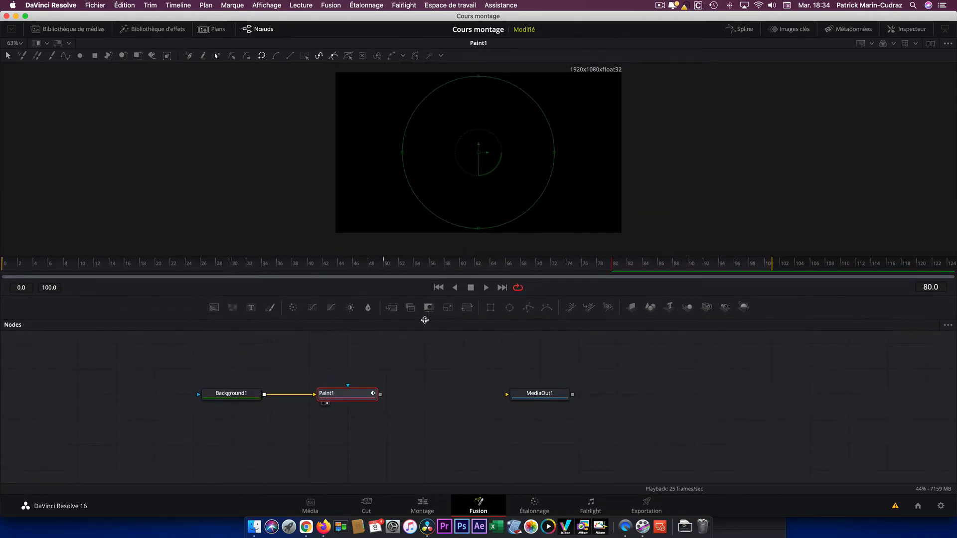
left_click(439, 287)
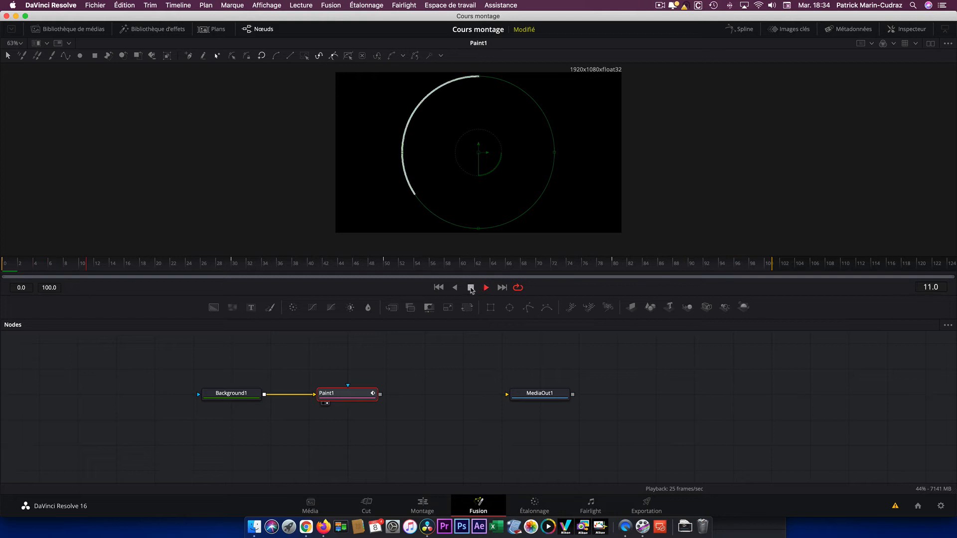
left_click(470, 288)
Add a Transform node and connect Paint1's output to its input
mouse_move(466, 308)
left_mouse_down()
mouse_move(461, 344)
mouse_move(432, 369)
left_mouse_up()
left_click_drag(381, 396, 393, 372)
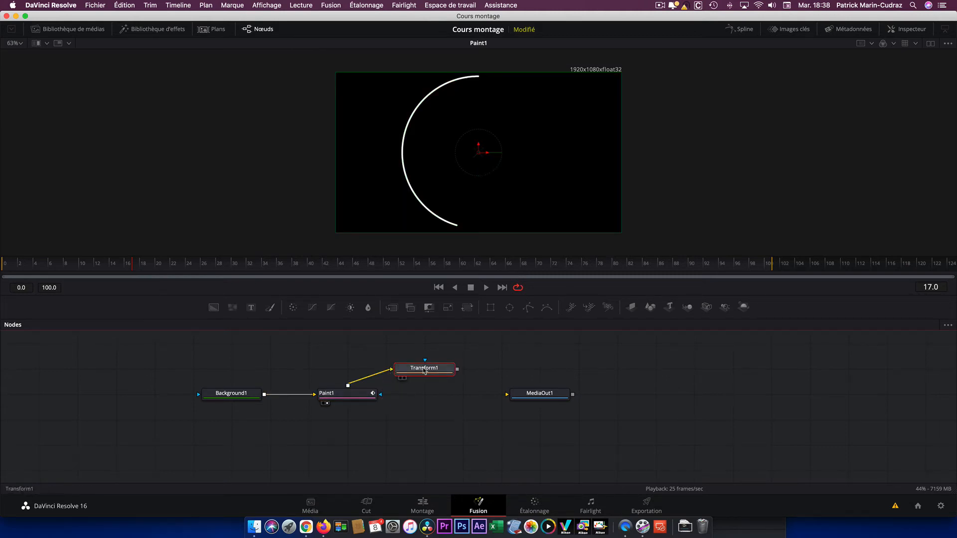
Display Transform1 in the viewer and flip its image vertically
left_click(904, 30)
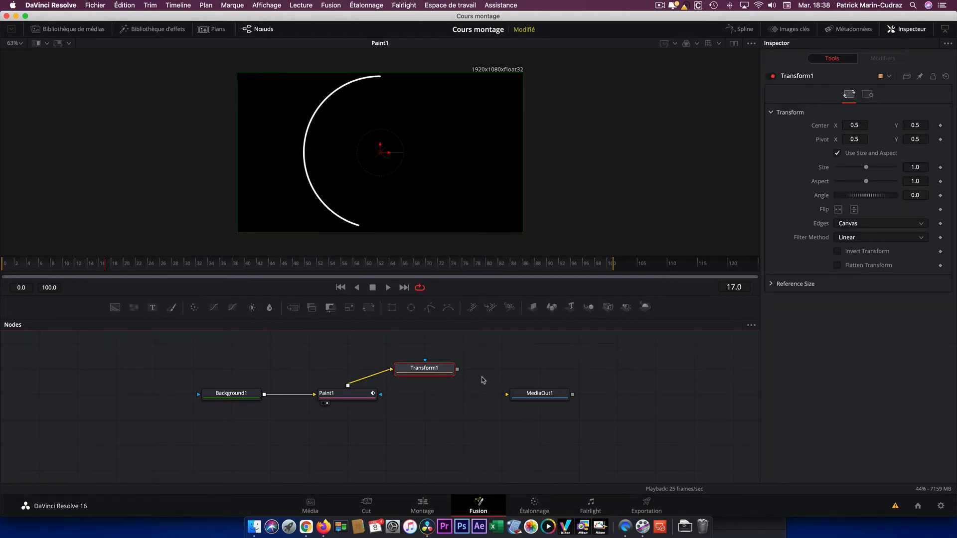
key("2")
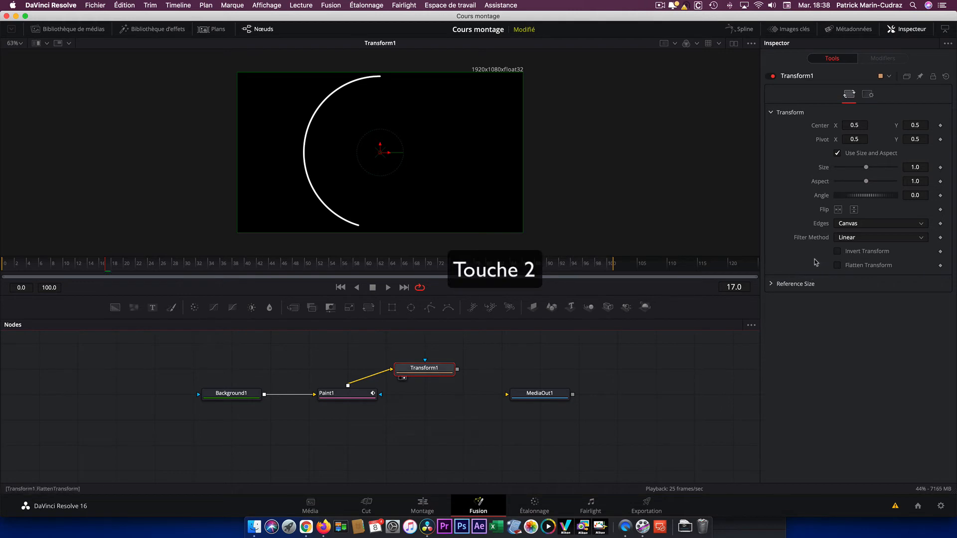
left_click(853, 209)
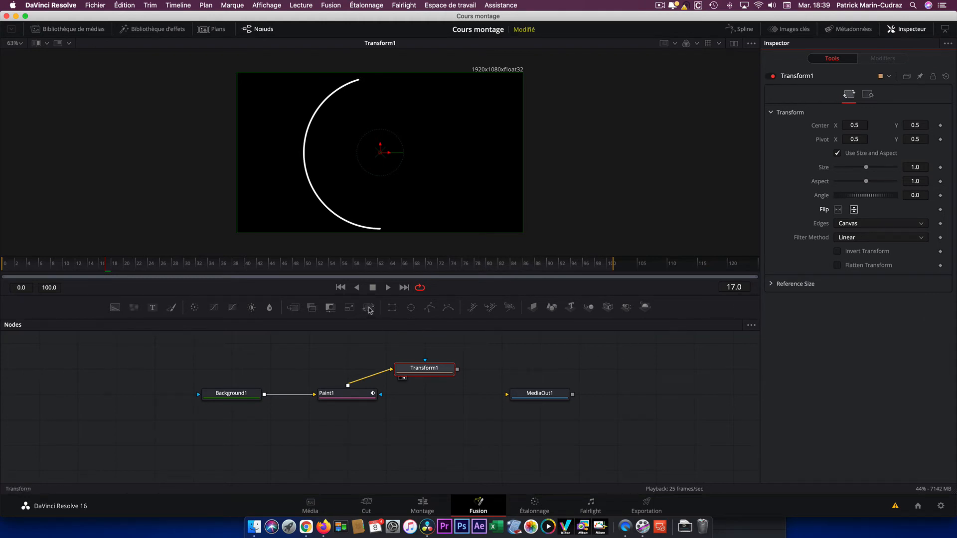
Add a second Transform node fed by Paint1, display it in the viewer, and flip its image horizontally
left_click_drag(369, 309, 425, 420)
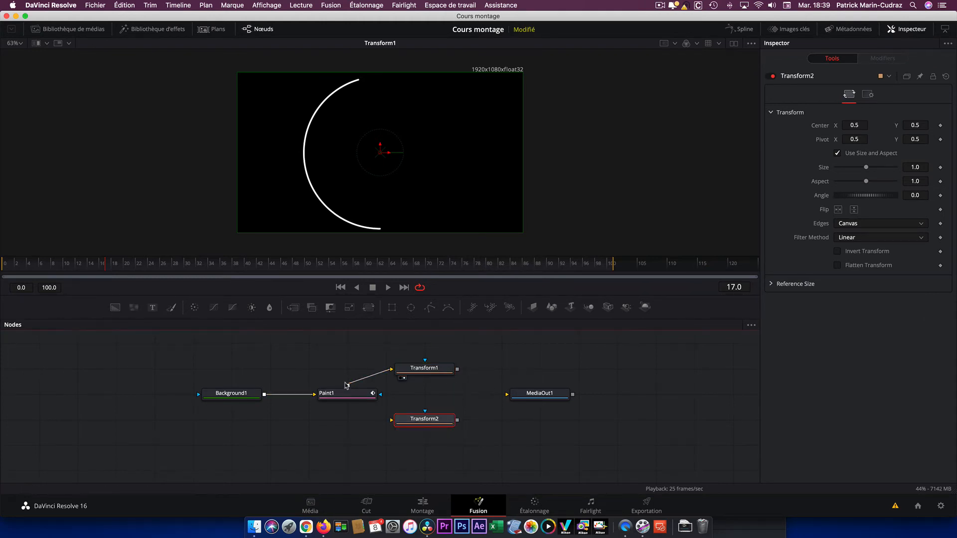
left_click_drag(355, 386, 393, 424)
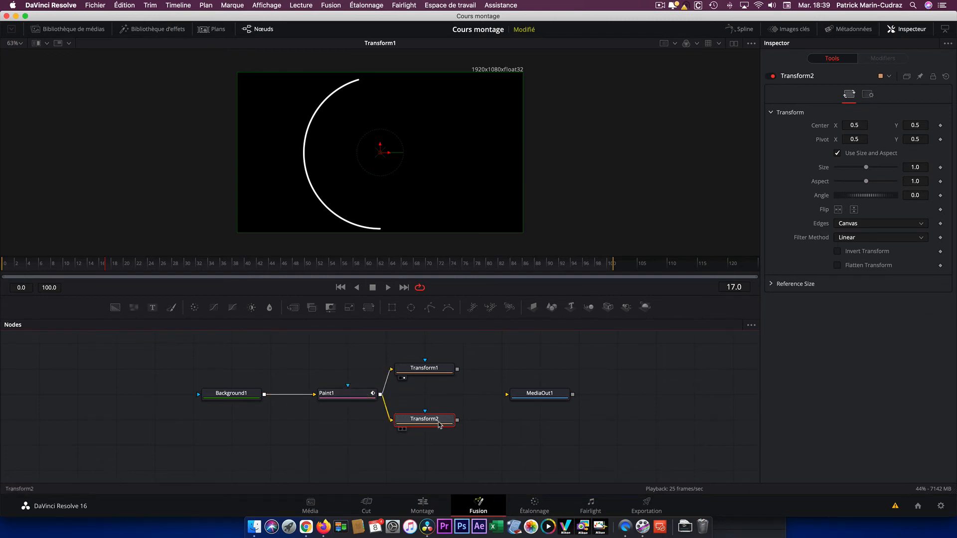
key("1")
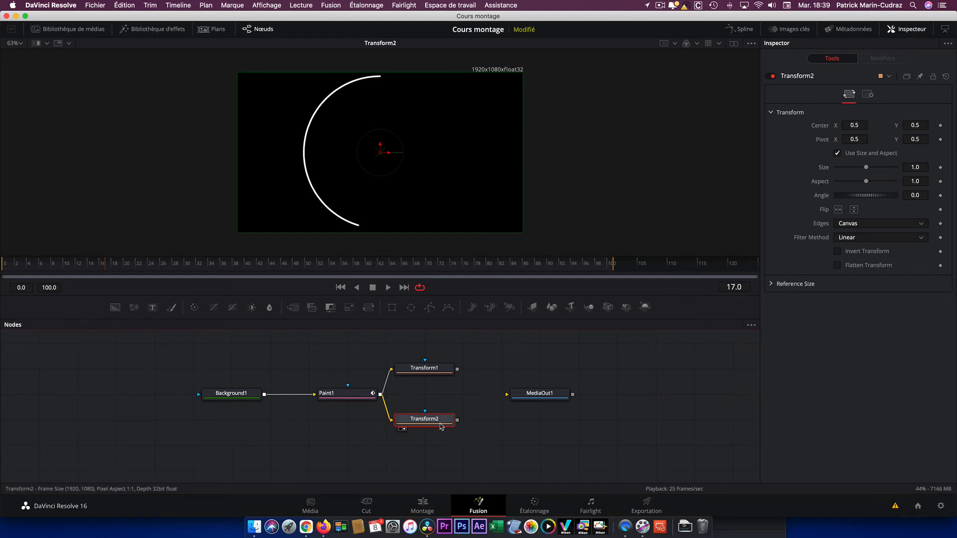
left_click(837, 210)
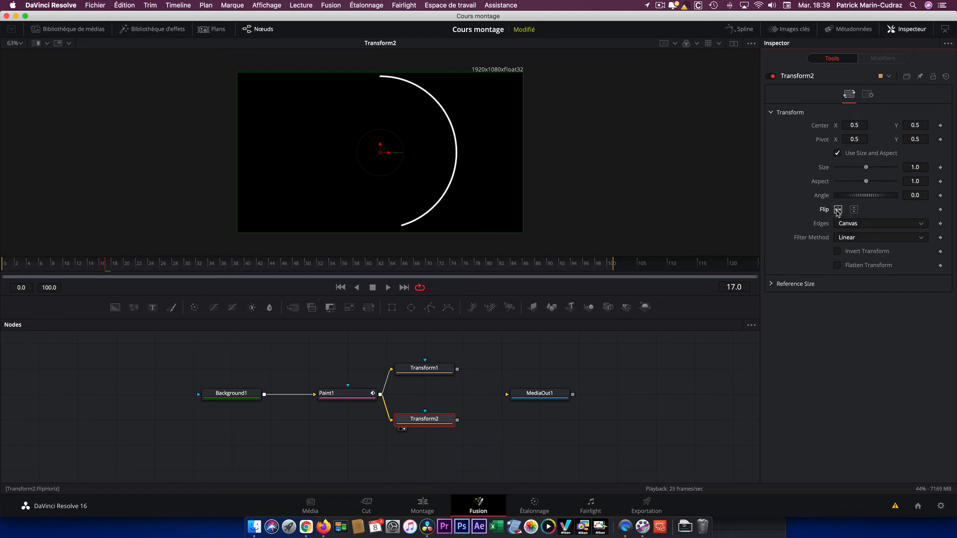
Merge Transform1 over Transform2 with a Merge node between them, and set Background1's alpha to 0
mouse_move(457, 370)
left_mouse_down()
mouse_move(465, 378)
mouse_move(457, 421)
mouse_move(456, 400)
mouse_move(424, 397)
left_mouse_up()
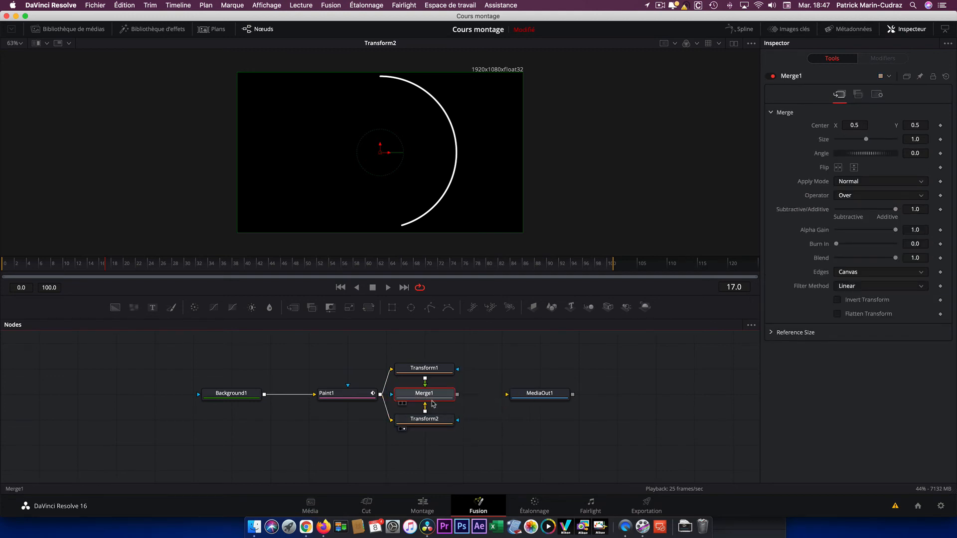
left_click(217, 399)
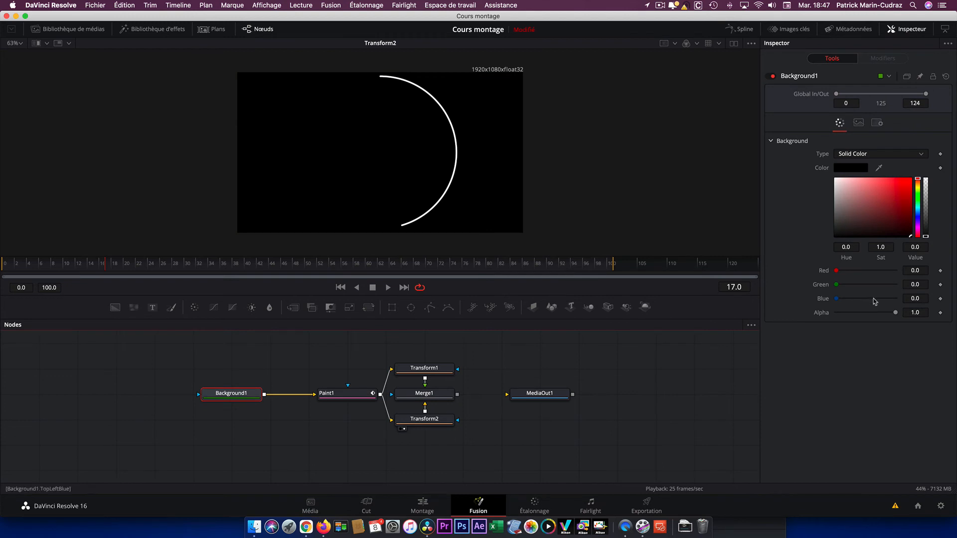
left_click_drag(896, 314, 836, 313)
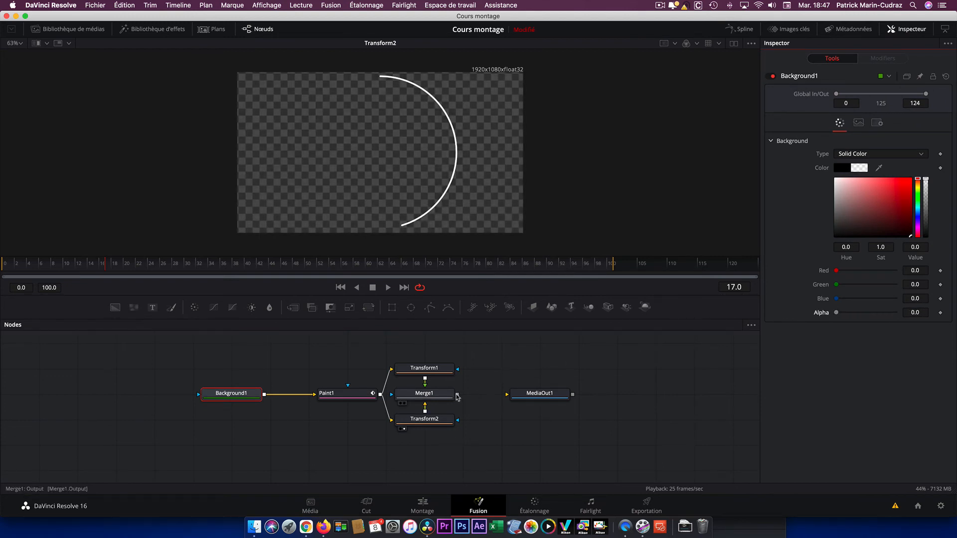
Connect Merge1's output to MediaOut1 and preview MediaOut1's animation in the viewer from the first frame
left_click_drag(456, 396, 533, 396)
key("2")
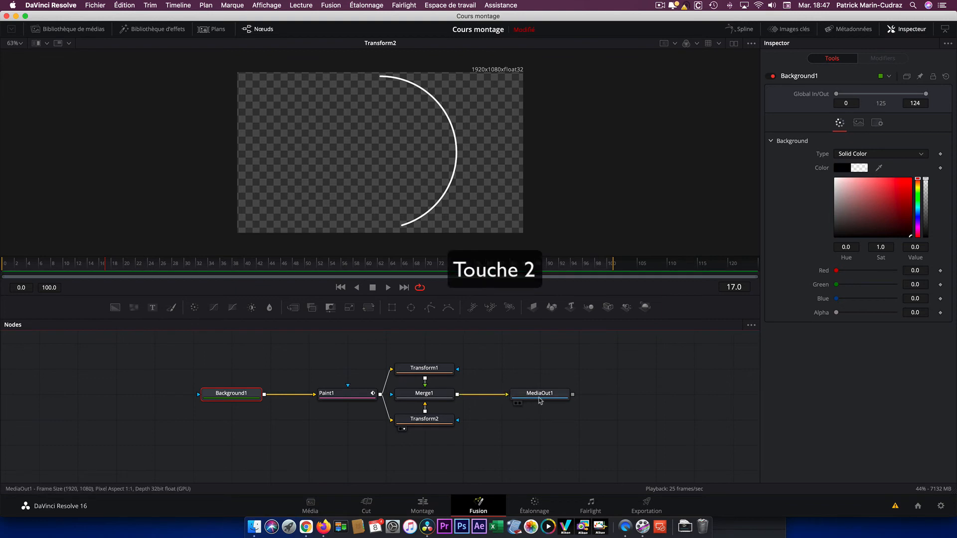
left_click(539, 400)
key("2")
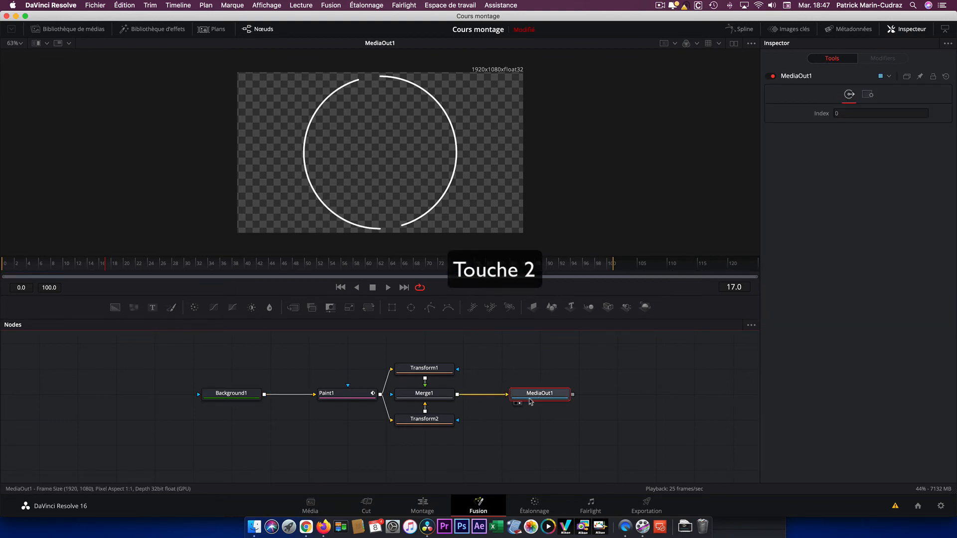
left_click(341, 287)
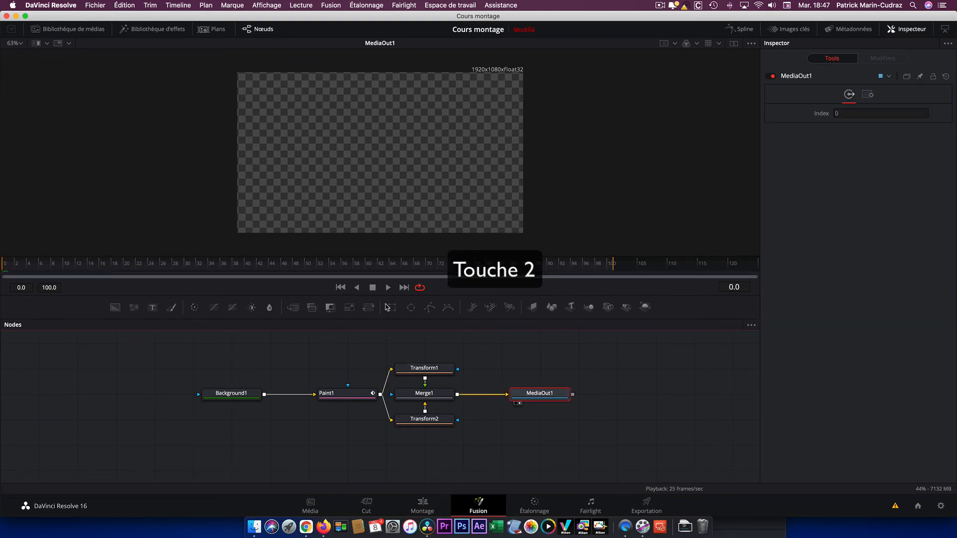
left_click(389, 288)
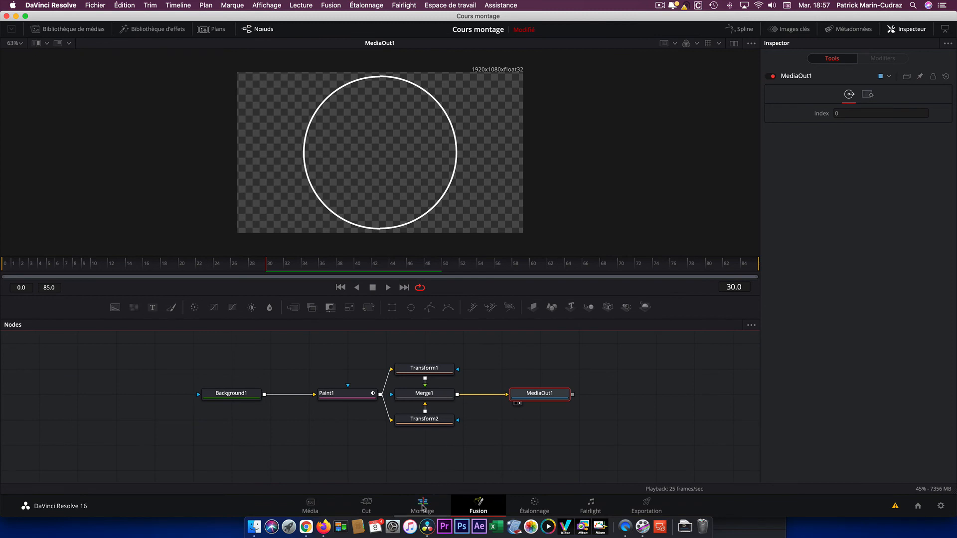
Save the timeline's Fusion Composition clip into the shared Motion bin and rename the bin copy "Courbe symétrique"
left_click(422, 505)
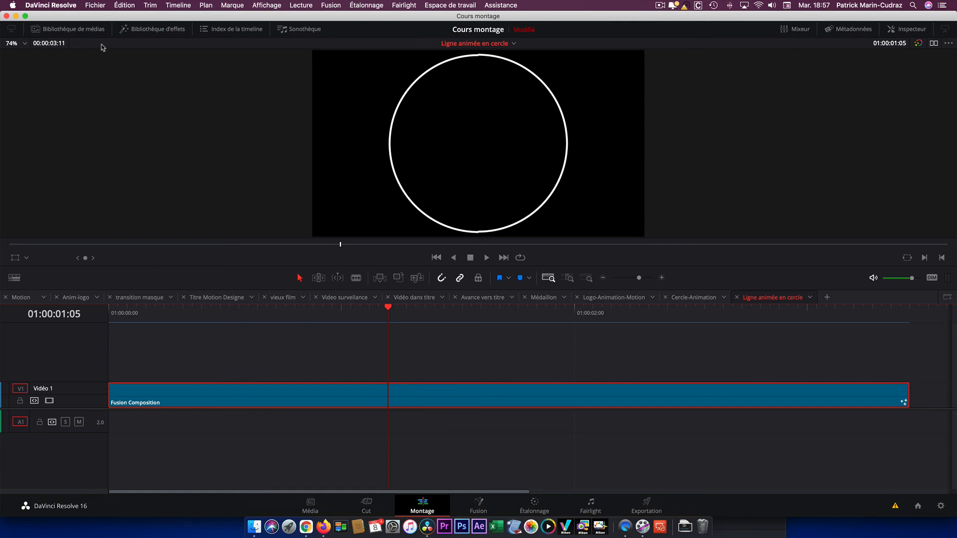
left_click(82, 30)
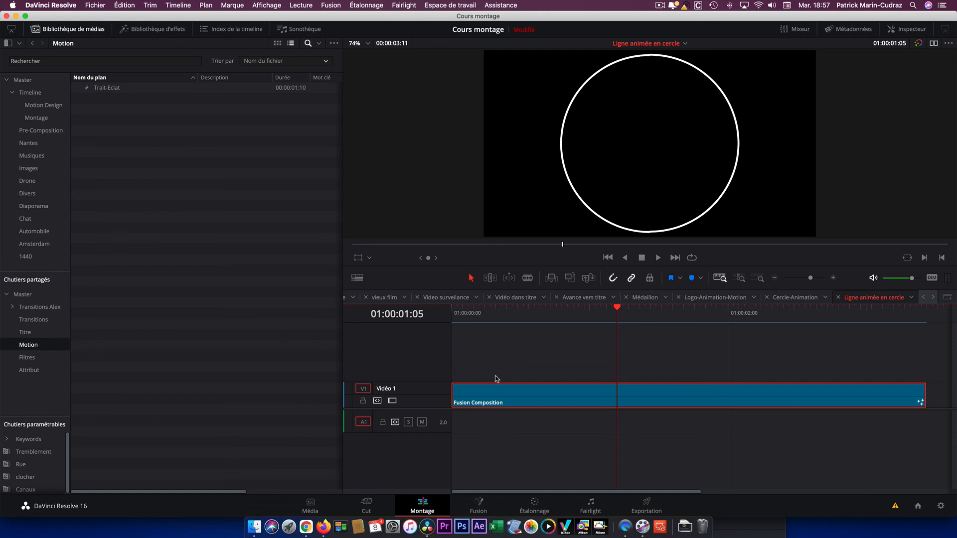
left_click_drag(545, 399, 224, 286)
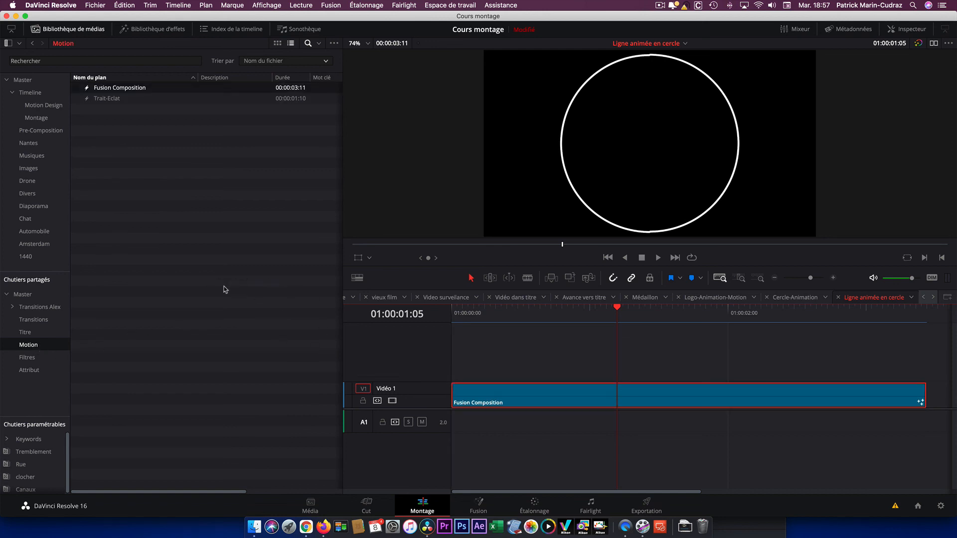
left_click(114, 88)
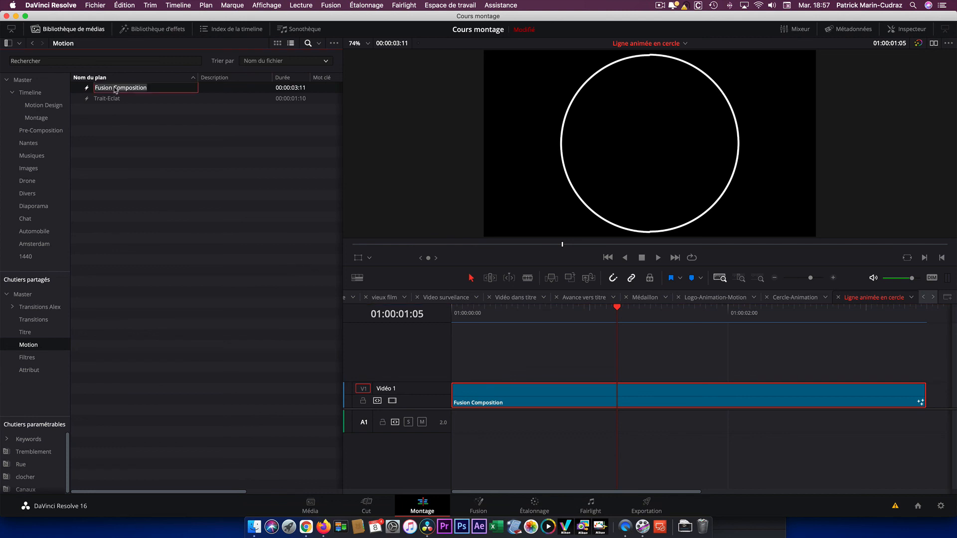
type("C")
type("ourbe symétrique")
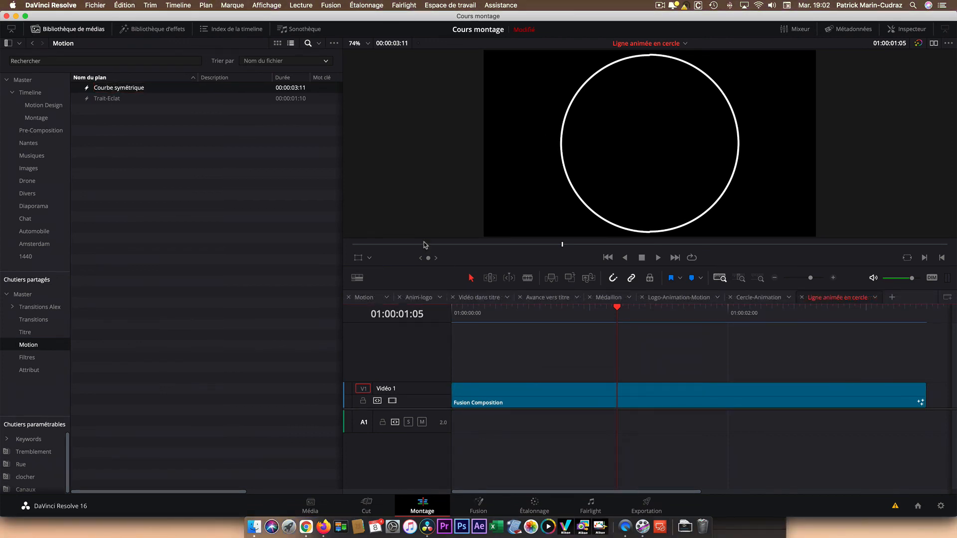
Place the Courbe symétrique clip at the start of the Motion timeline on track Vidéo 3, above the Arr-Noir clip
left_click(363, 297)
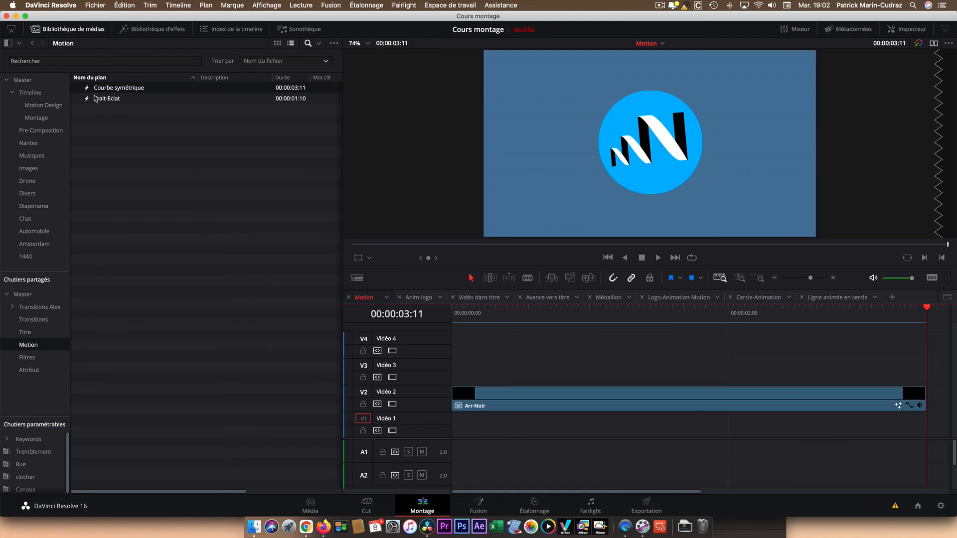
left_click_drag(98, 88, 457, 375)
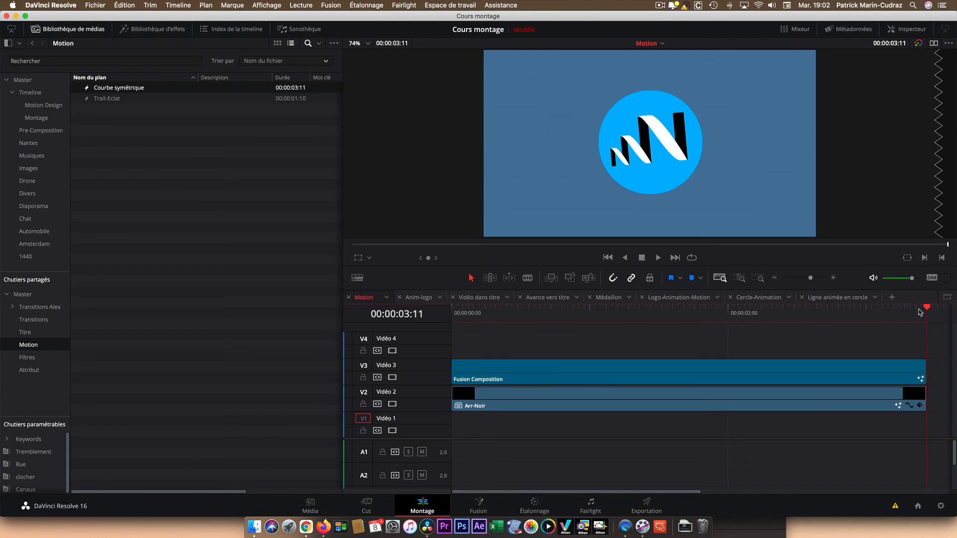